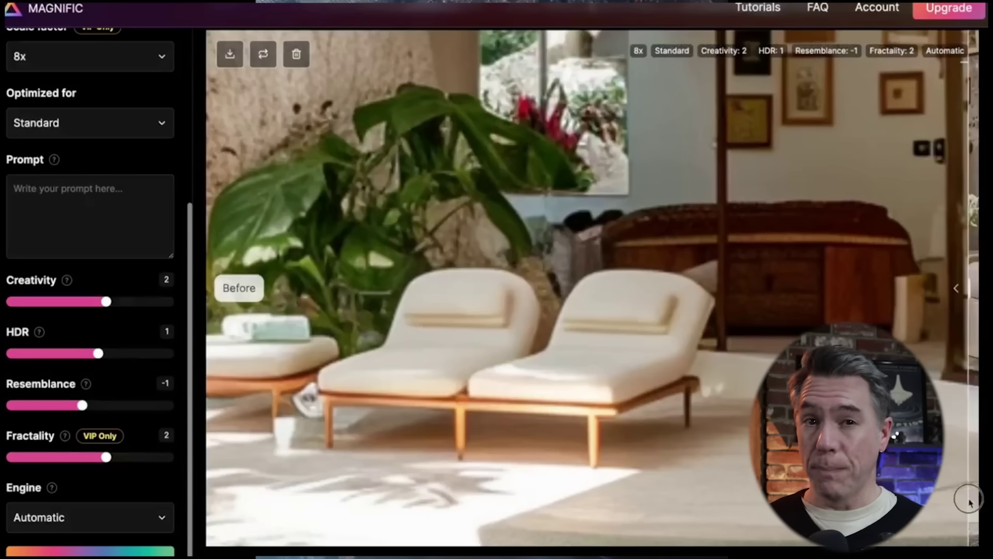
Step: Compare the before and after versions of the 8x upscaled lounge chair photo
drag(974, 514, 923, 514)
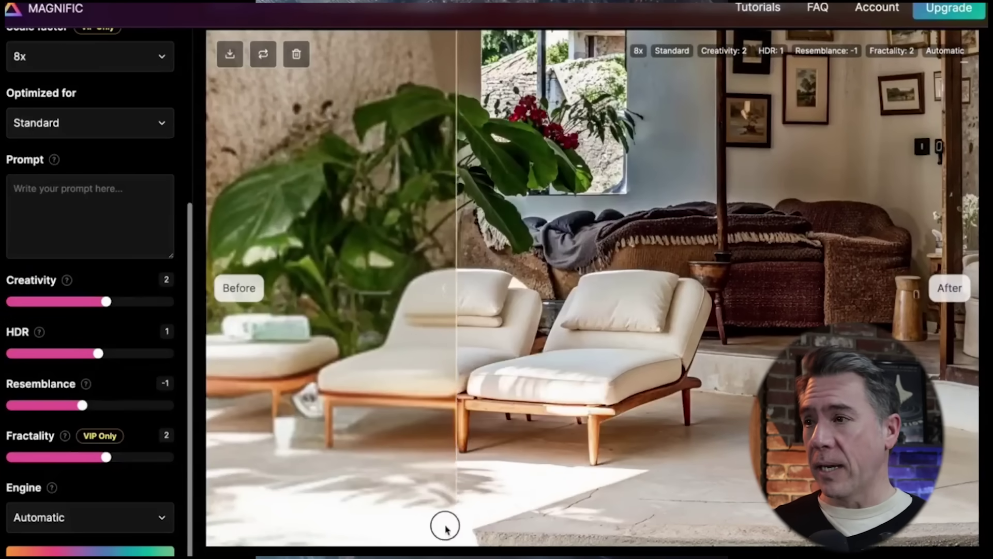
drag(245, 525, 223, 523)
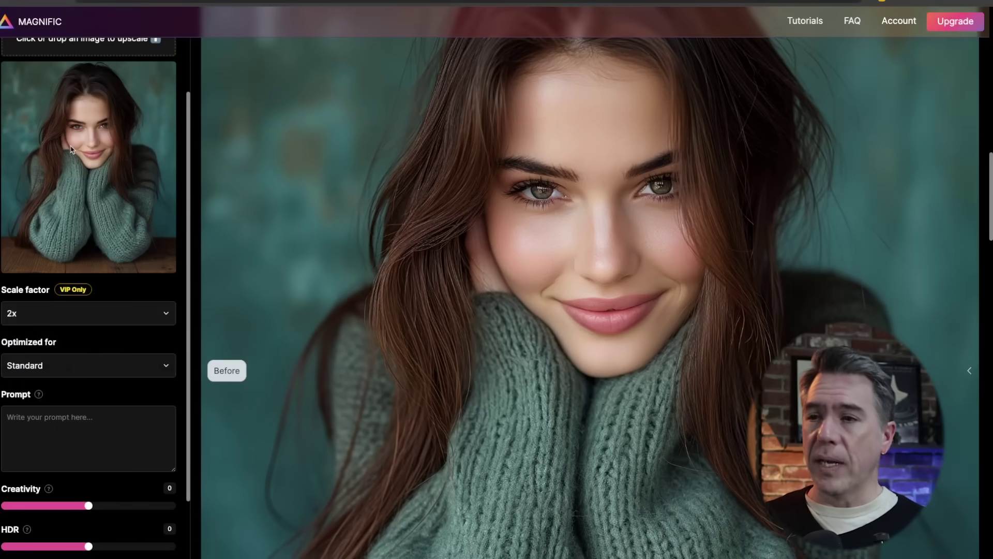
Step: Open the portrait's scale factor choices and compare the fantasy map before and after its 8x Art & Illustrations upscale
click(111, 312)
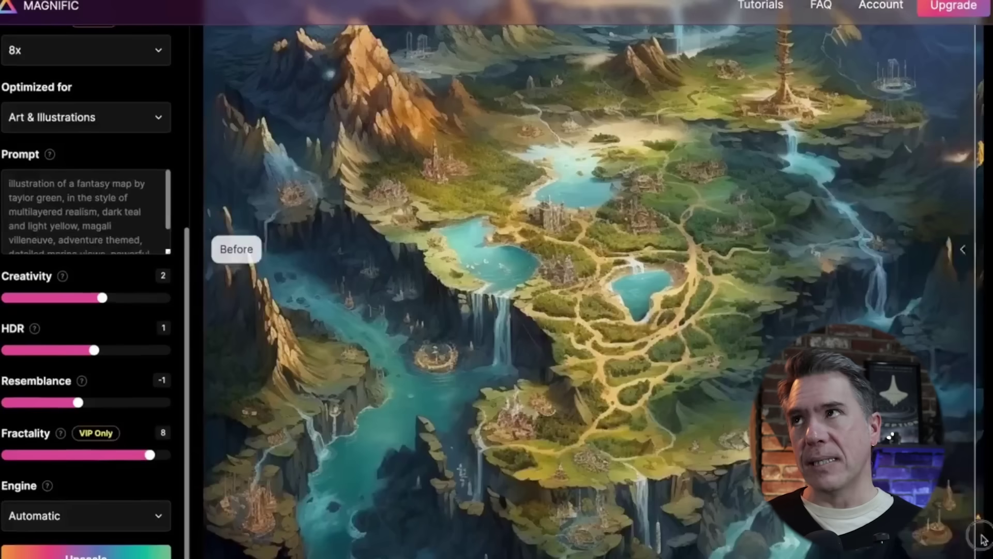
drag(973, 543, 333, 528)
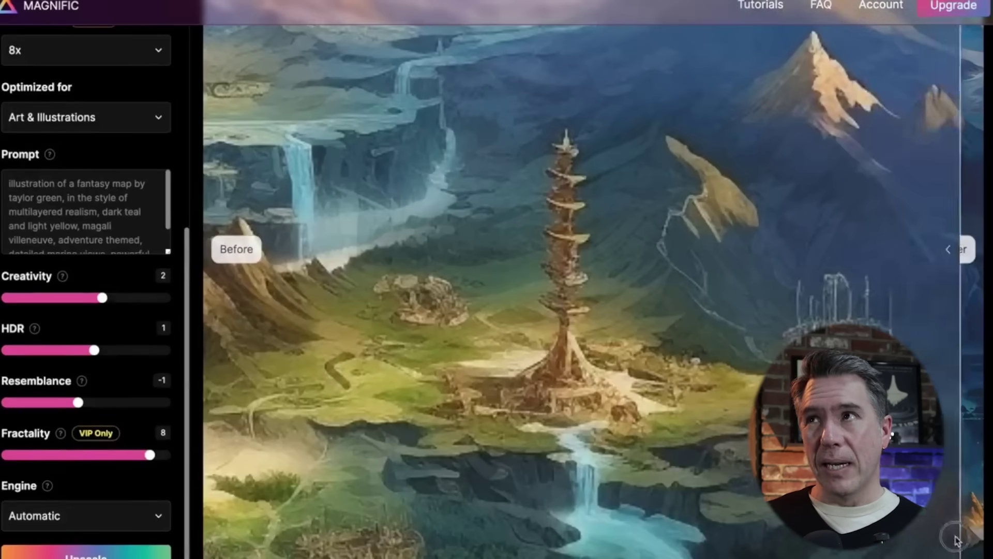
drag(972, 541, 207, 538)
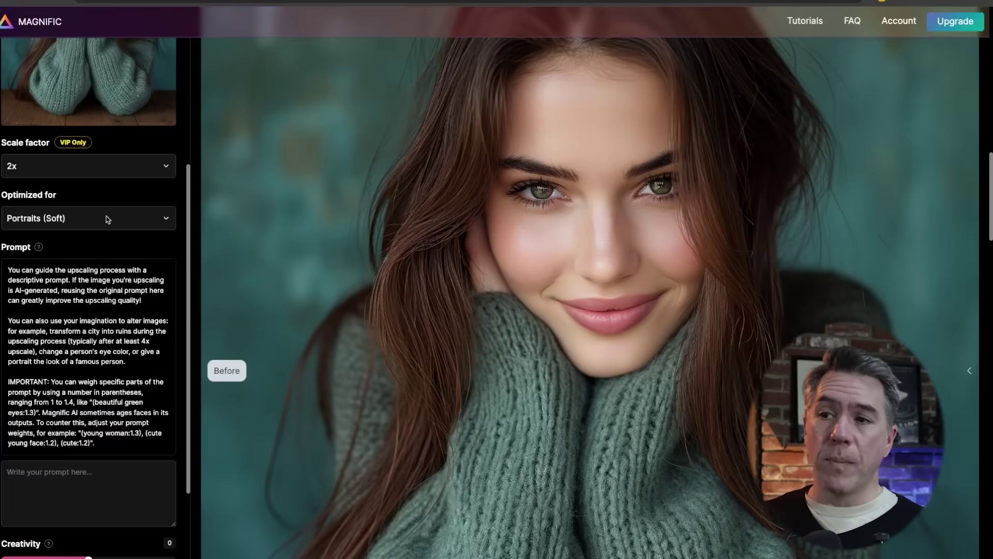
Step: Review the optimization presets for the portrait upscale and choose Portraits (Soft)
click(106, 218)
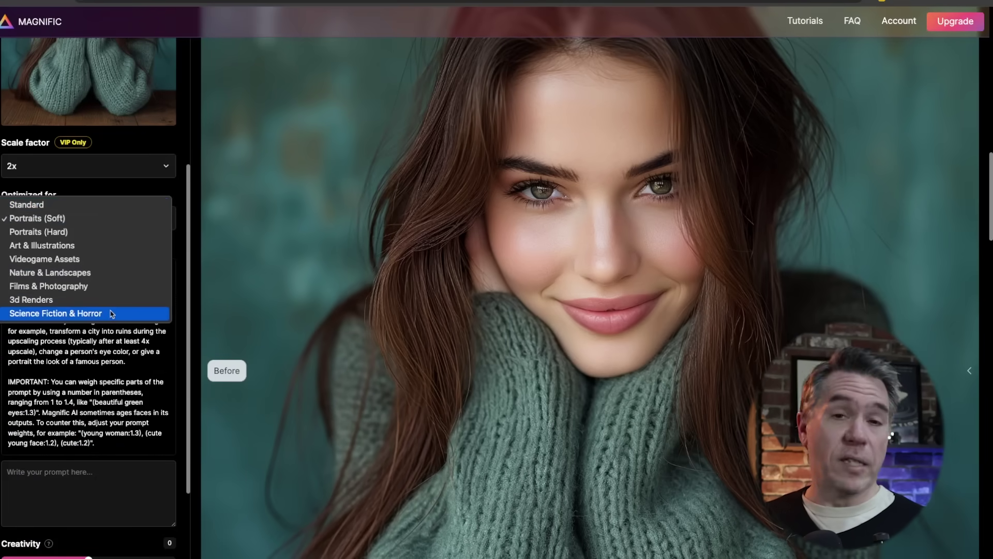
click(90, 220)
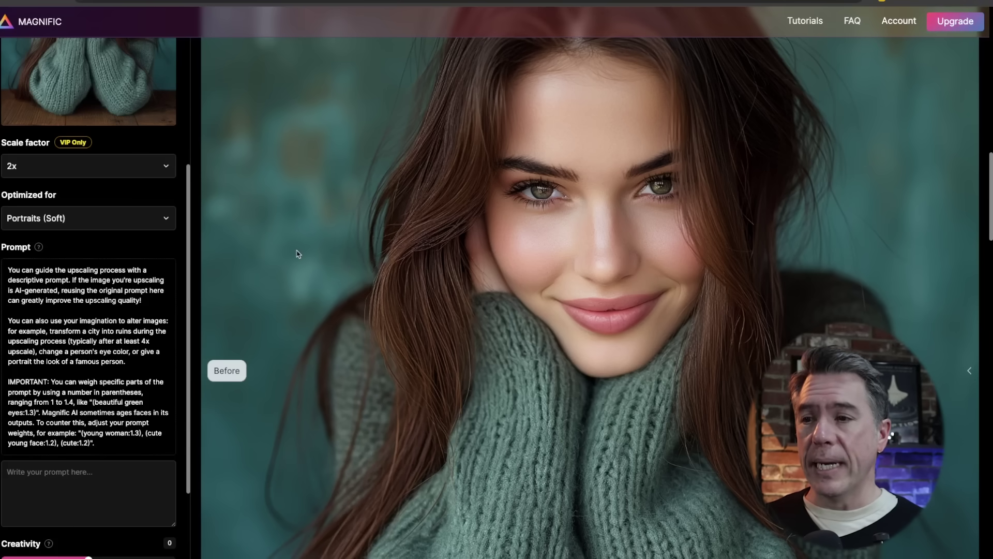
scroll(76, 403, down, 2)
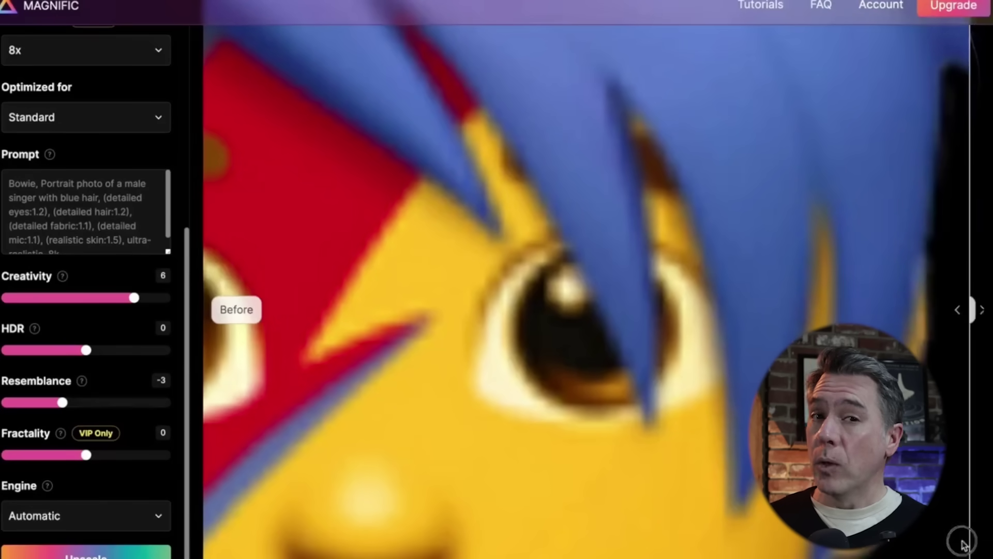
Step: Compare the before and after versions of the blue-haired toy singer's 8x upscale
drag(962, 543, 364, 532)
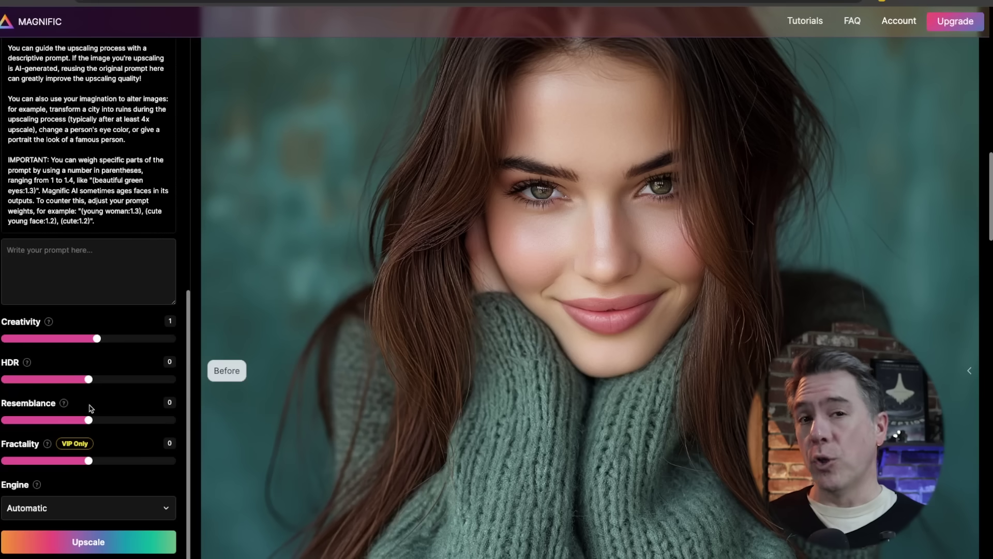
Step: Raise the portrait's Resemblance to 2 and bring it back down to a negative value
drag(89, 419, 104, 421)
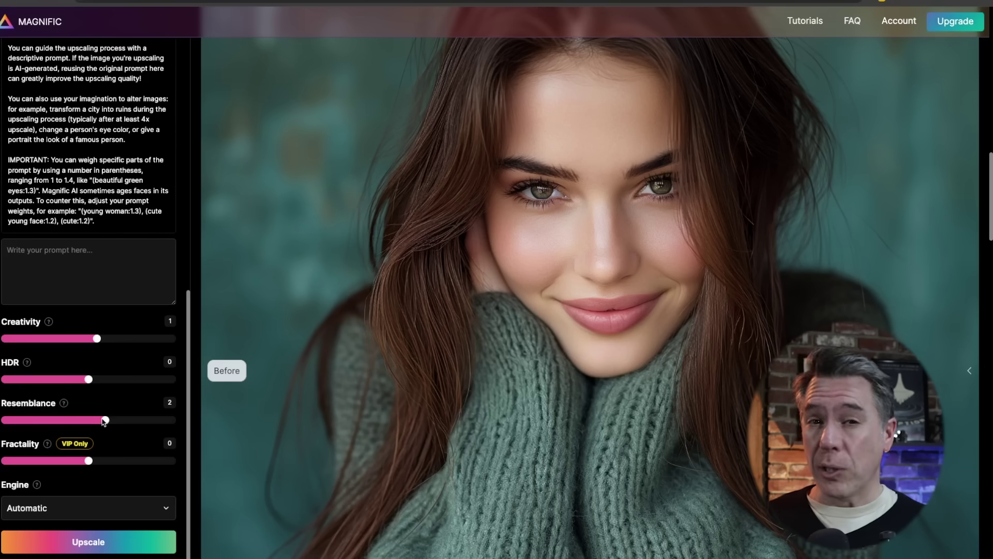
drag(104, 421, 62, 421)
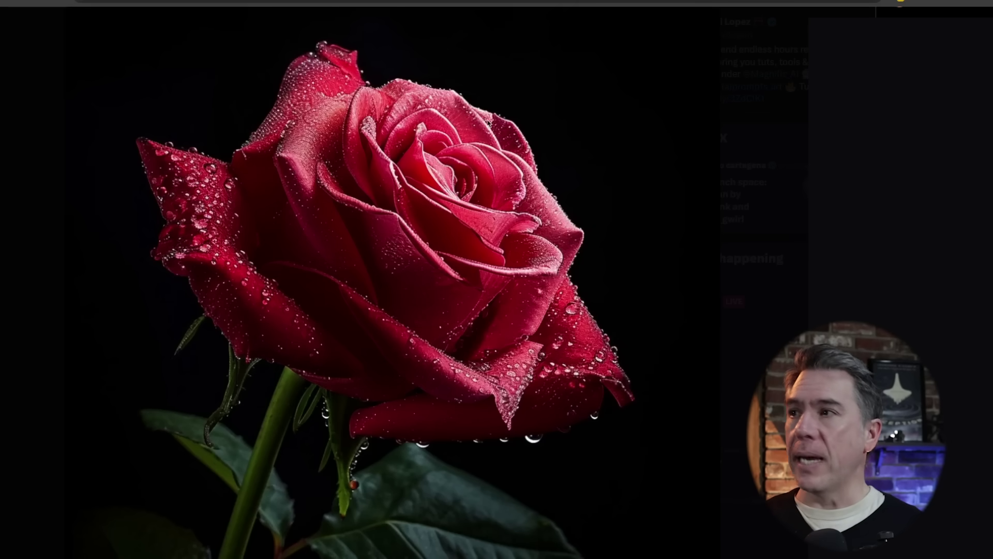
Step: View the red rose image and compare the before and after versions of the woman's portrait
click(353, 229)
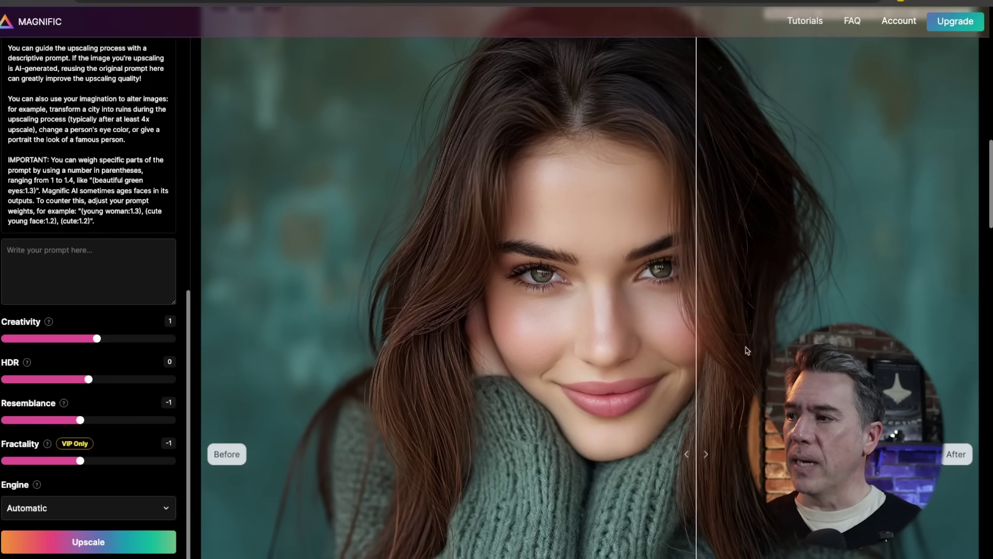
drag(637, 344, 595, 347)
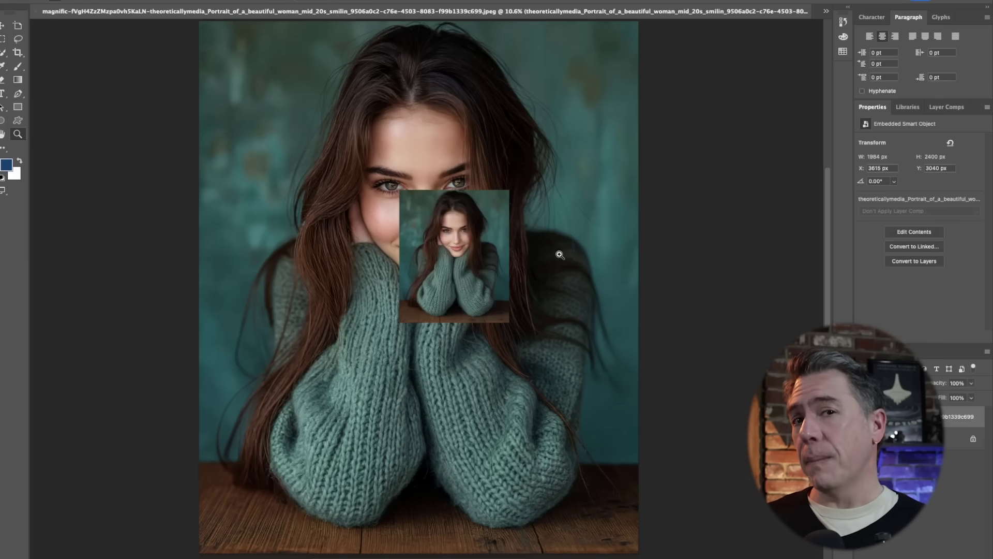
Step: Examine the skin, eyelash and iris detail around the woman's eye in the upscaled portrait in Photoshop
drag(460, 183, 805, 185)
scroll(426, 289, left, 10)
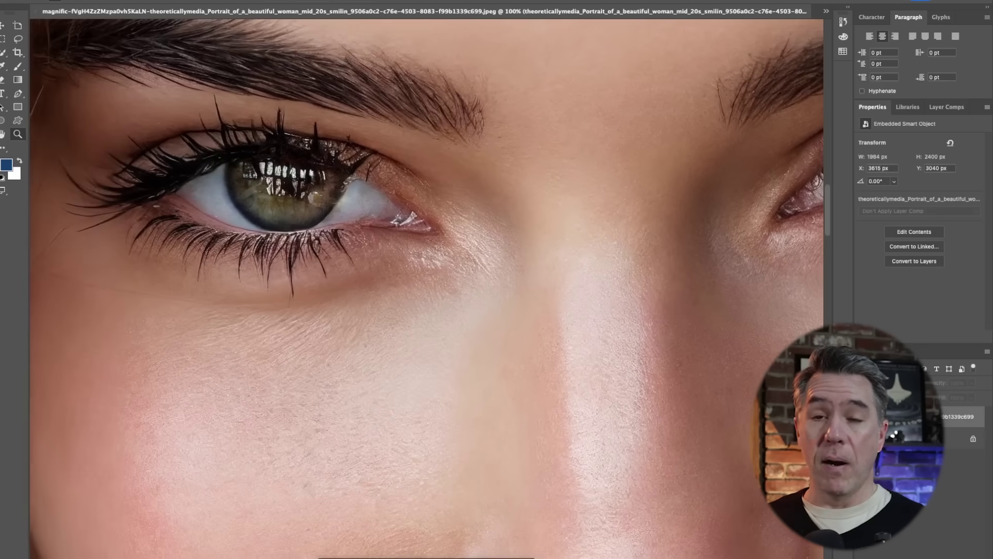
scroll(427, 288, right, 12)
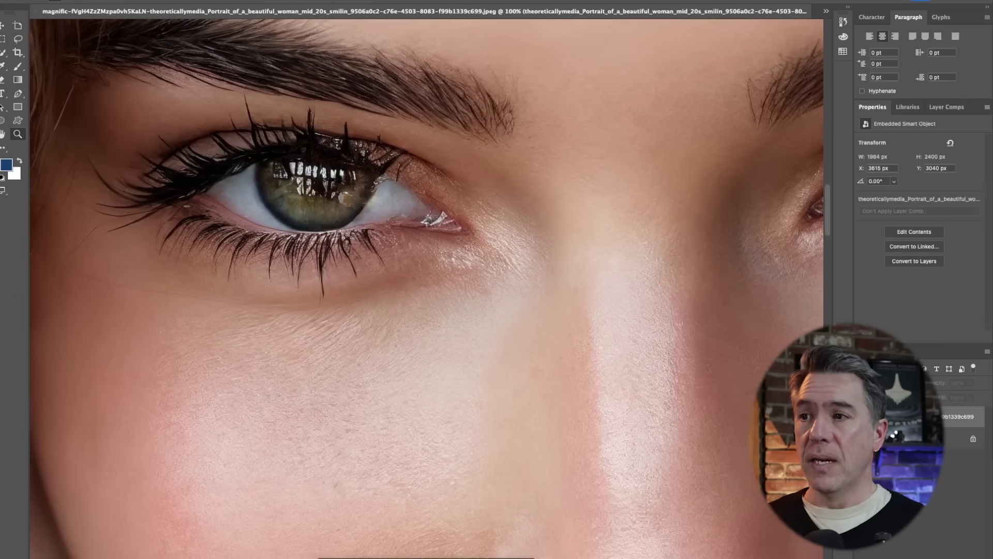
scroll(427, 289, left, 5)
scroll(427, 289, left, 8)
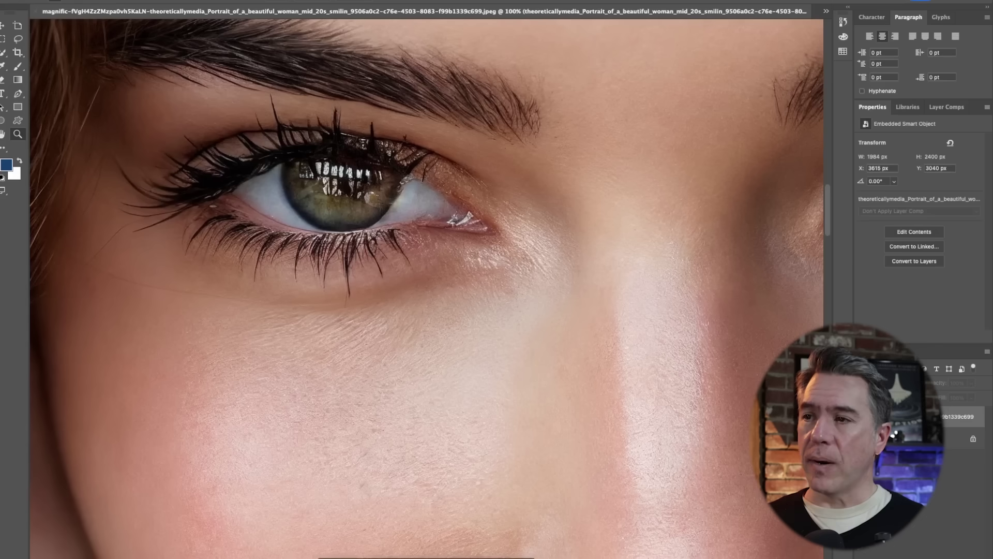
click(364, 184)
click(363, 184)
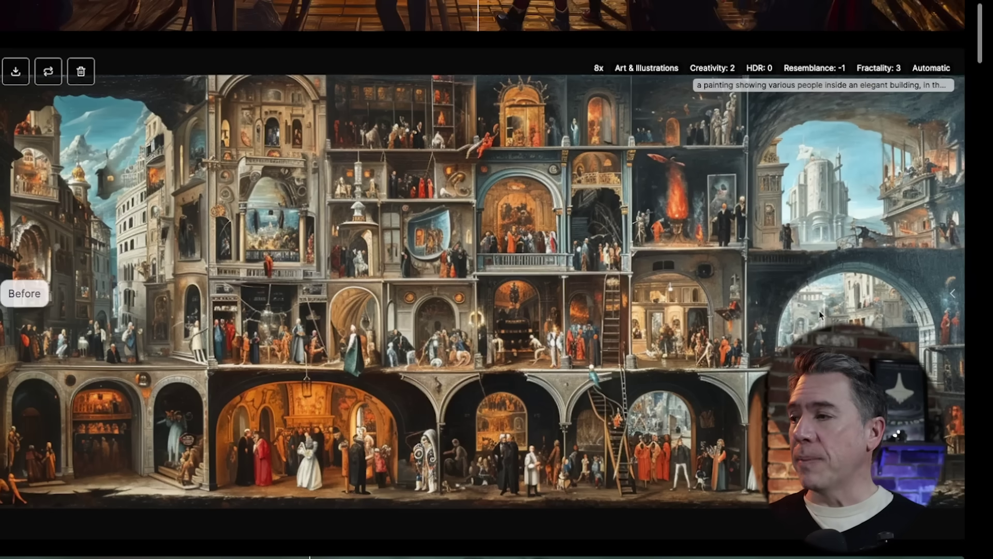
Step: Switch to Magnific and compare the before and after versions of the 8x upscaled building painting
drag(951, 306, 807, 354)
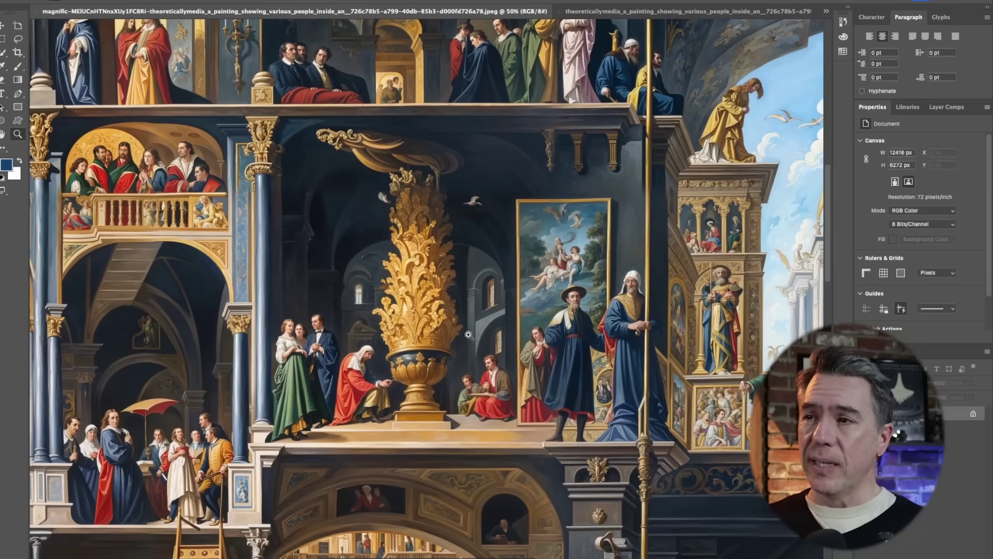
Step: Examine the golden urn scene and the surrounding figures and arches of the upscaled painting in Photoshop
scroll(468, 336, up, 5)
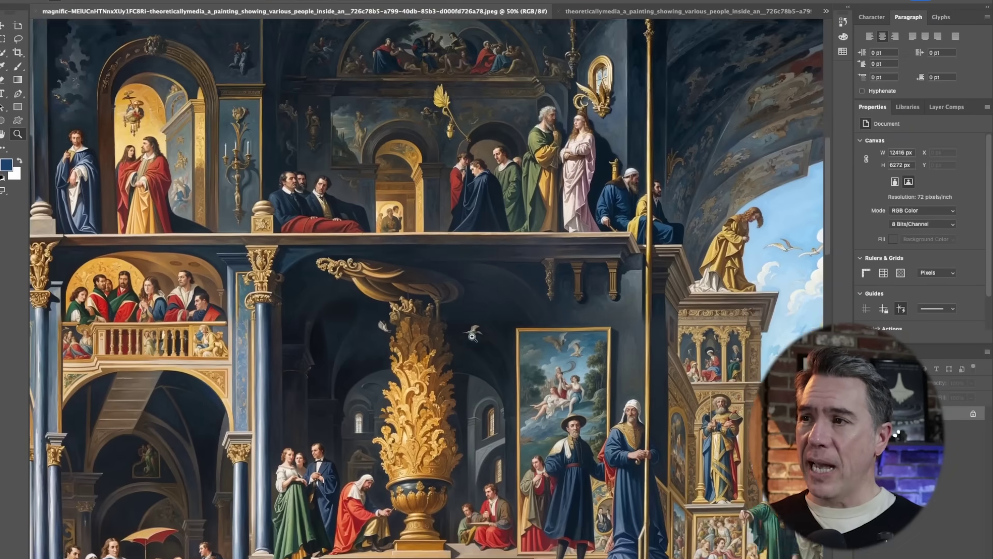
scroll(472, 336, down, 5)
scroll(494, 361, right, 5)
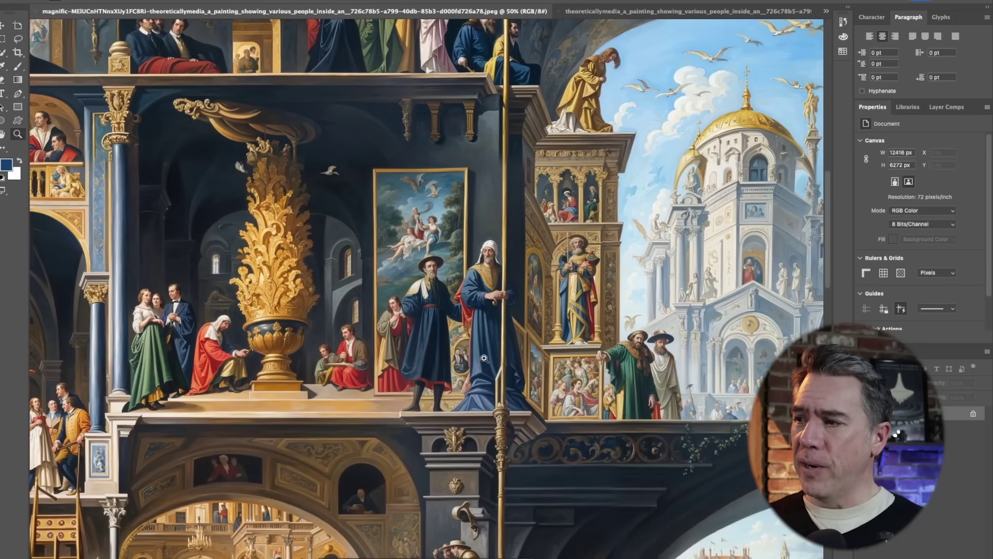
scroll(484, 358, down, 5)
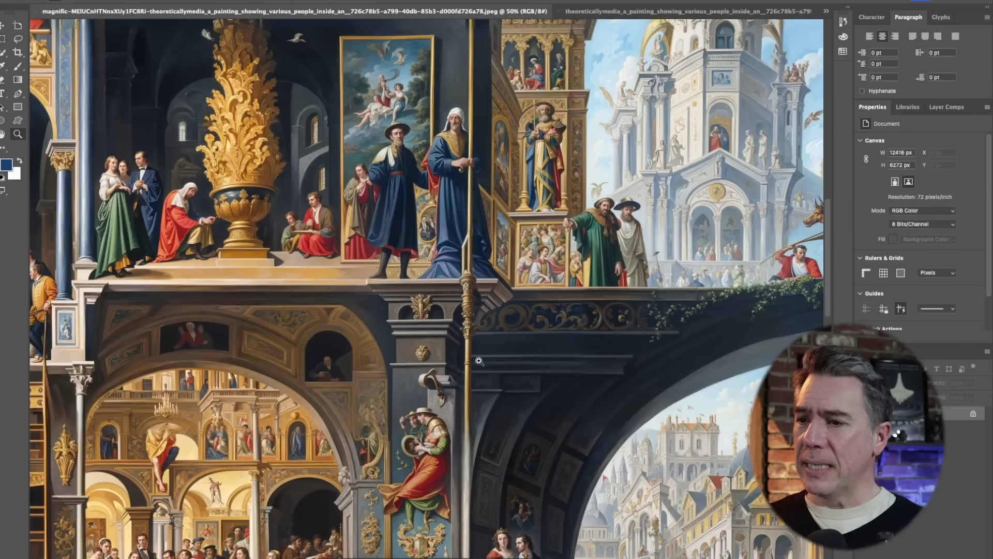
scroll(479, 361, up, 5)
scroll(480, 361, left, 4)
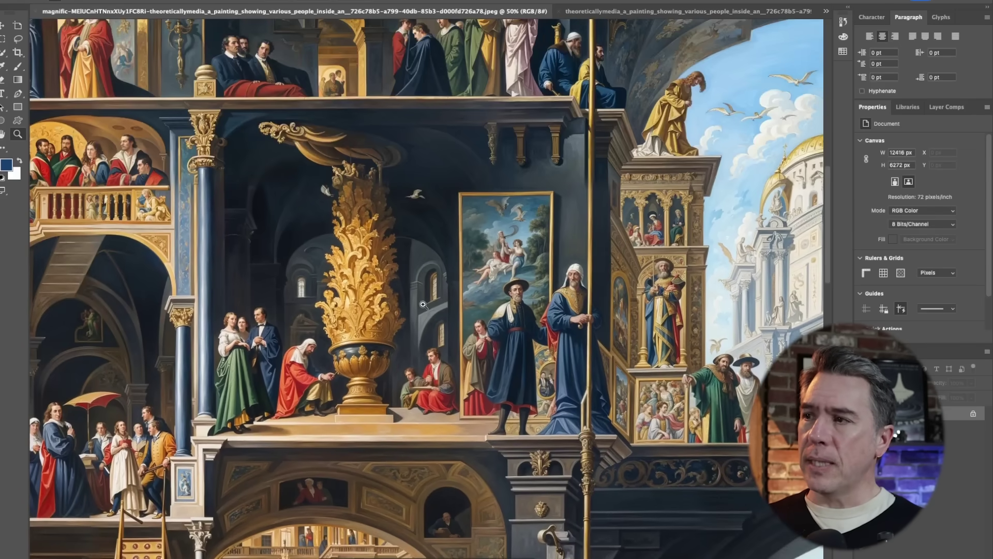
Step: Compare the upscaled painting with the original PNG at the same urn scene
click(672, 11)
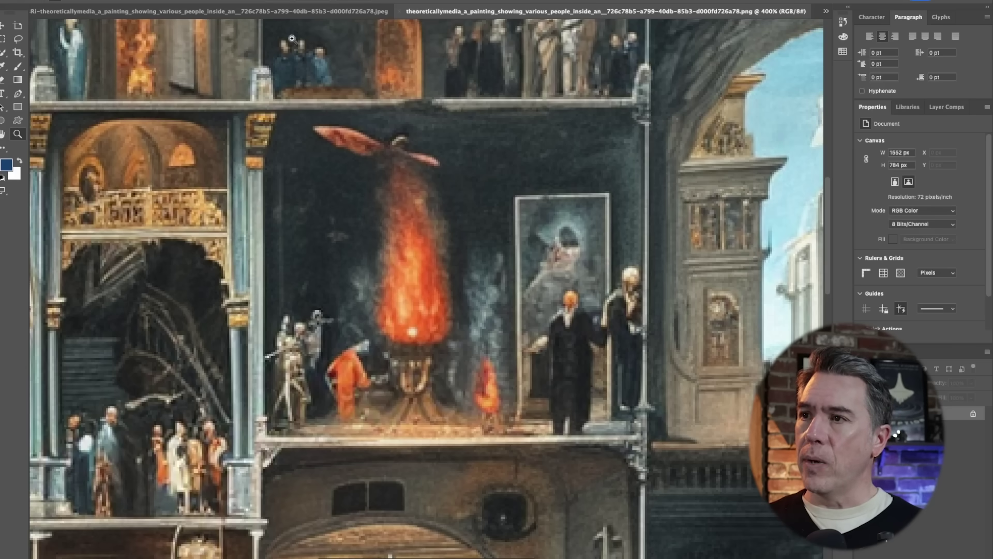
click(292, 11)
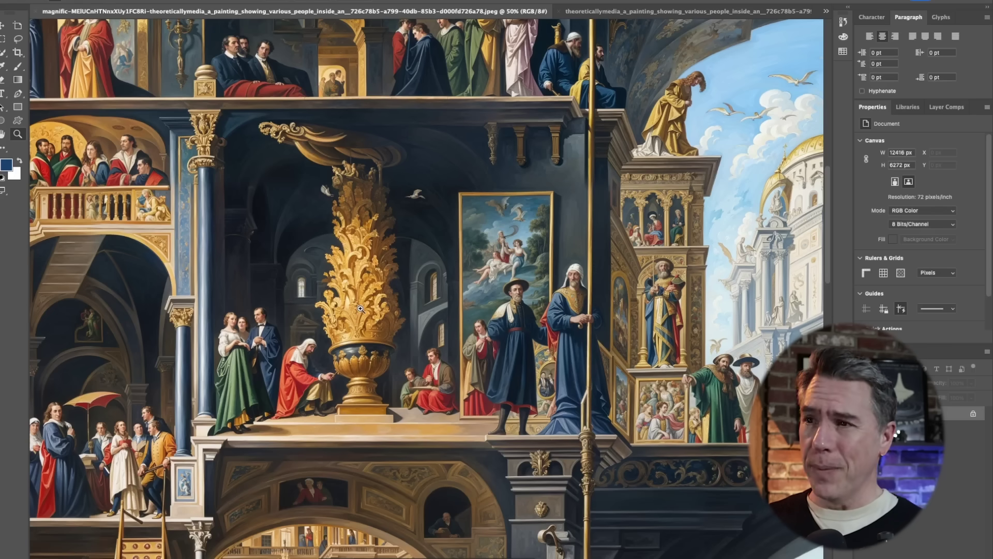
Step: Examine the whole upscaled painting and the figures and building facades in its street scene
key(ctrl+minus)
key(ctrl+minus)
key(ctrl+minus)
scroll(83, 305, left, 2)
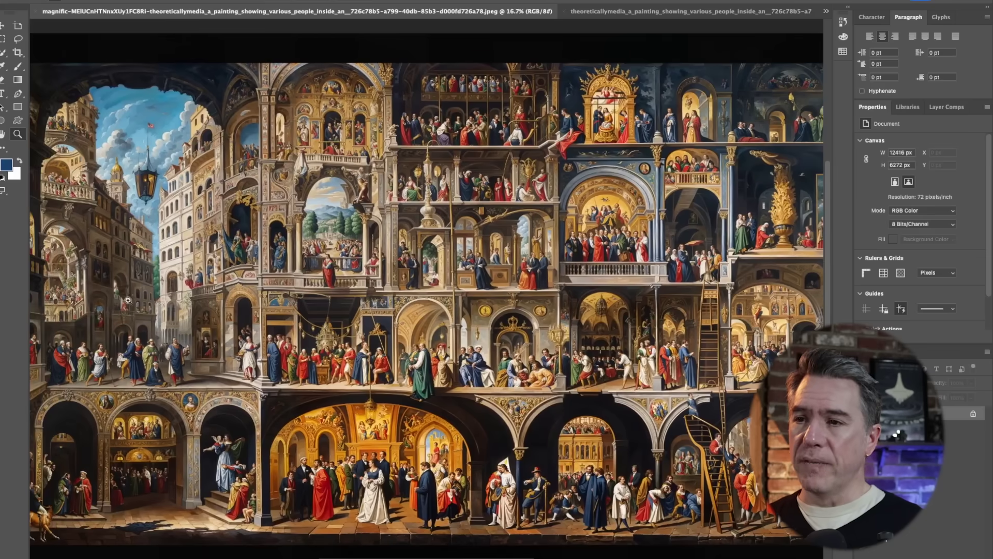
click(83, 305)
click(130, 368)
click(116, 379)
click(116, 379)
scroll(121, 377, left, 3)
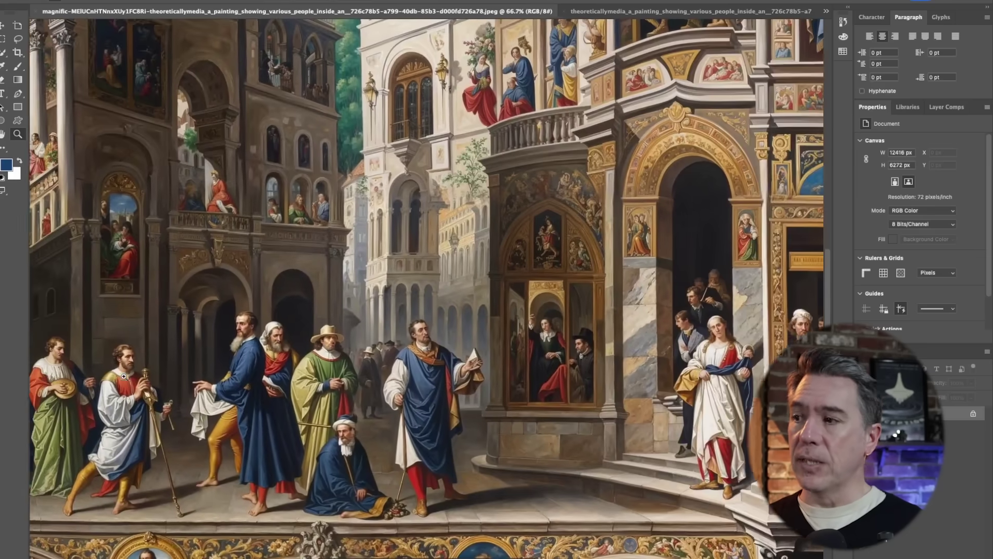
scroll(124, 376, left, 2)
scroll(146, 357, up, 5)
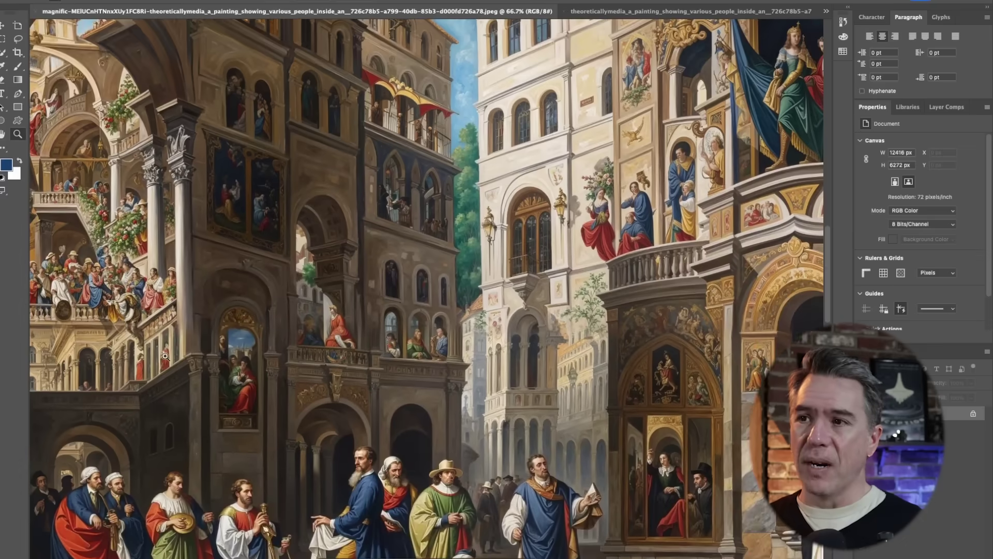
scroll(193, 350, up, 4)
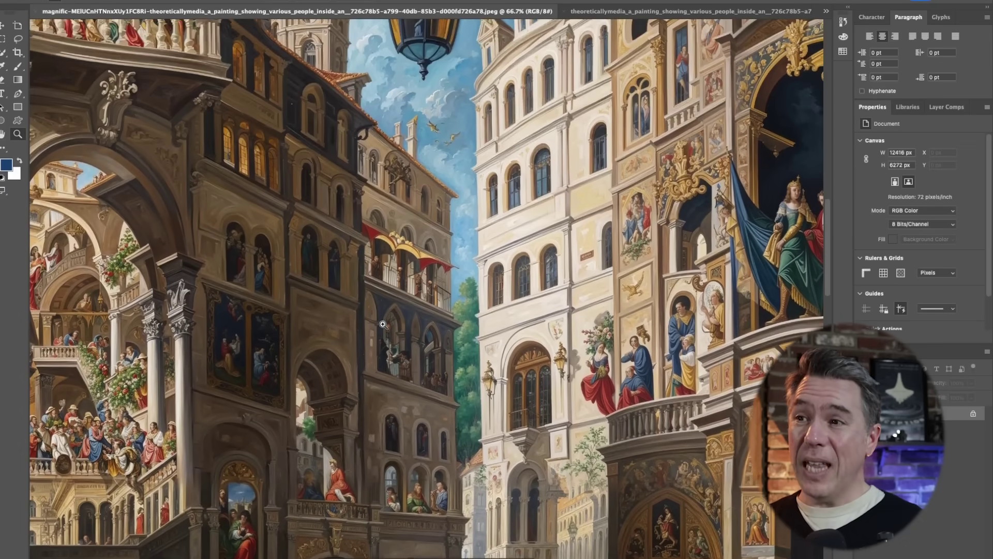
scroll(385, 329, down, 4)
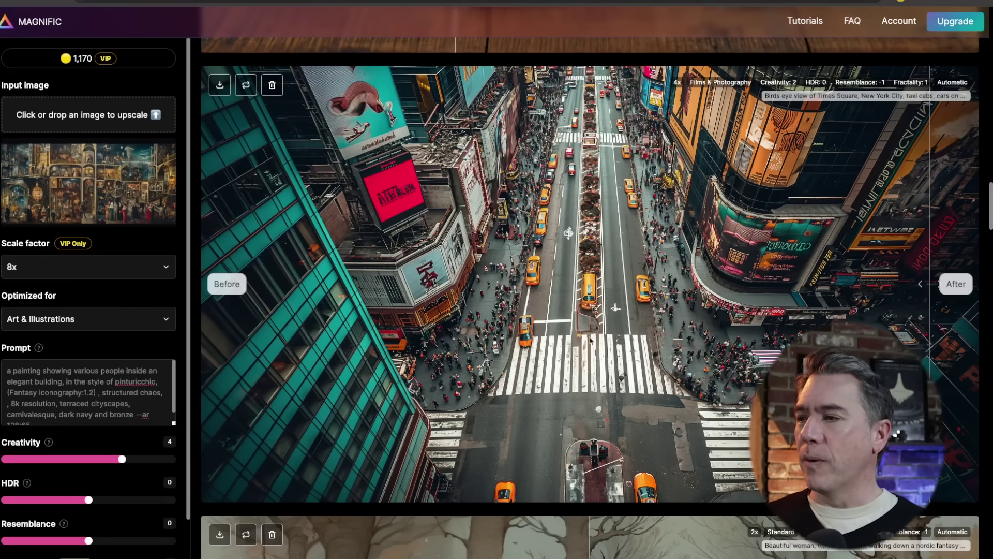
Step: Switch to Magnific and compare the before and after versions of the 4x upscaled Times Square image
drag(918, 286, 547, 305)
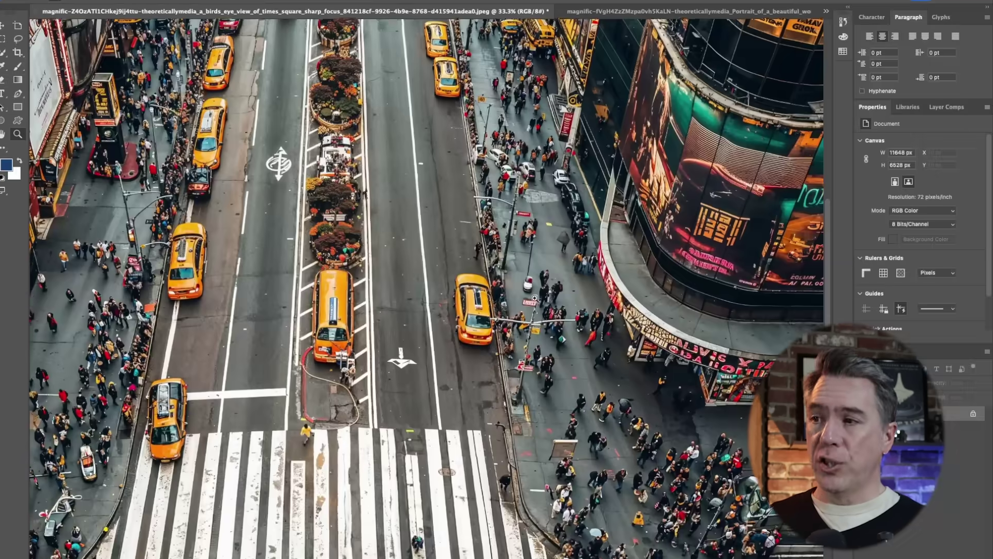
Step: Examine the pedestrians, street signs and crowd of the upscaled Times Square image closely in Photoshop
click(572, 329)
click(572, 329)
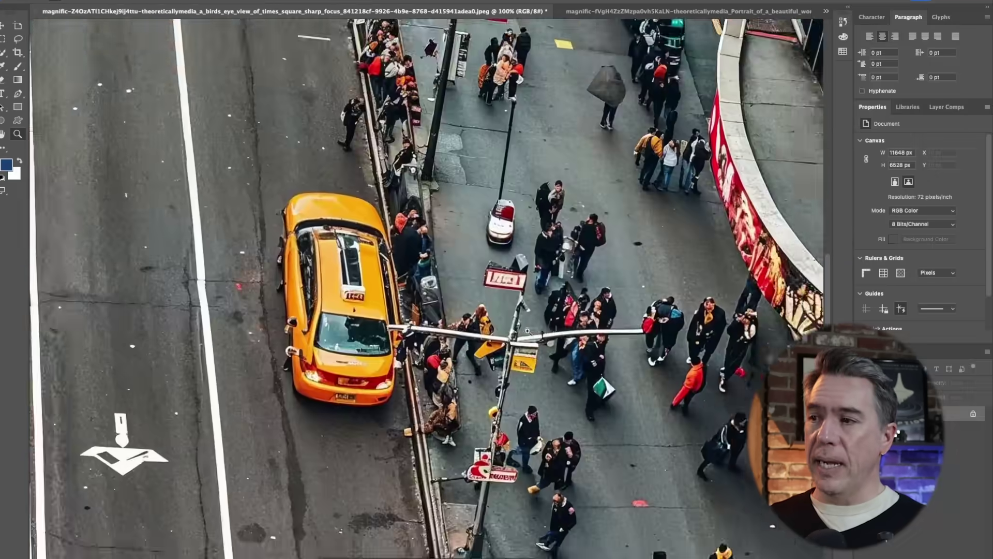
click(573, 321)
click(574, 315)
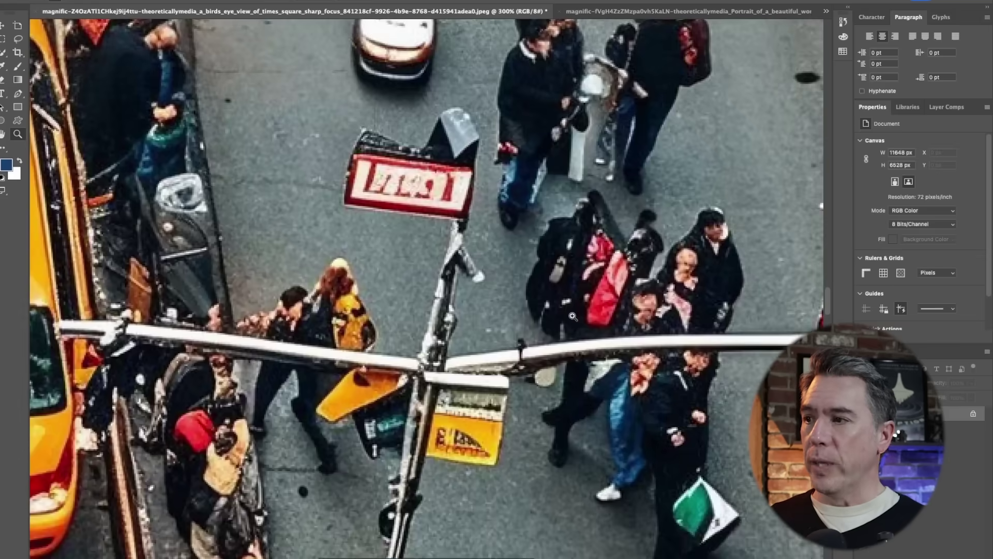
click(563, 313)
click(567, 314)
scroll(579, 316, up, 5)
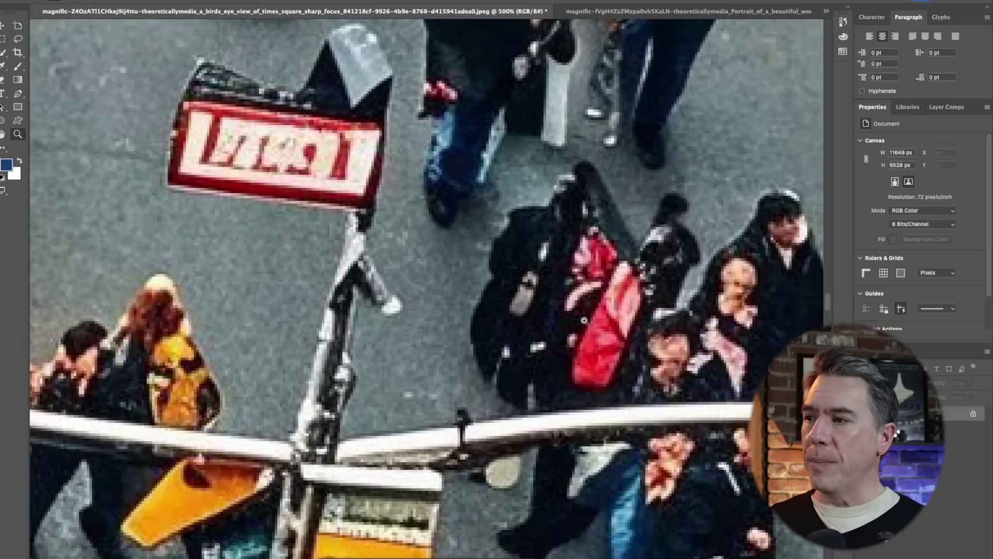
scroll(609, 313, up, 10)
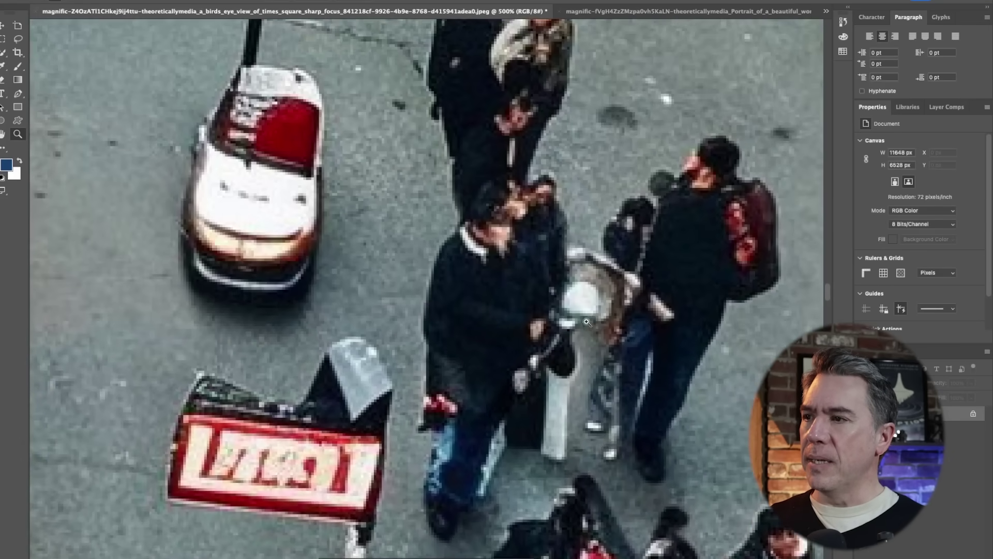
scroll(480, 264, up, 3)
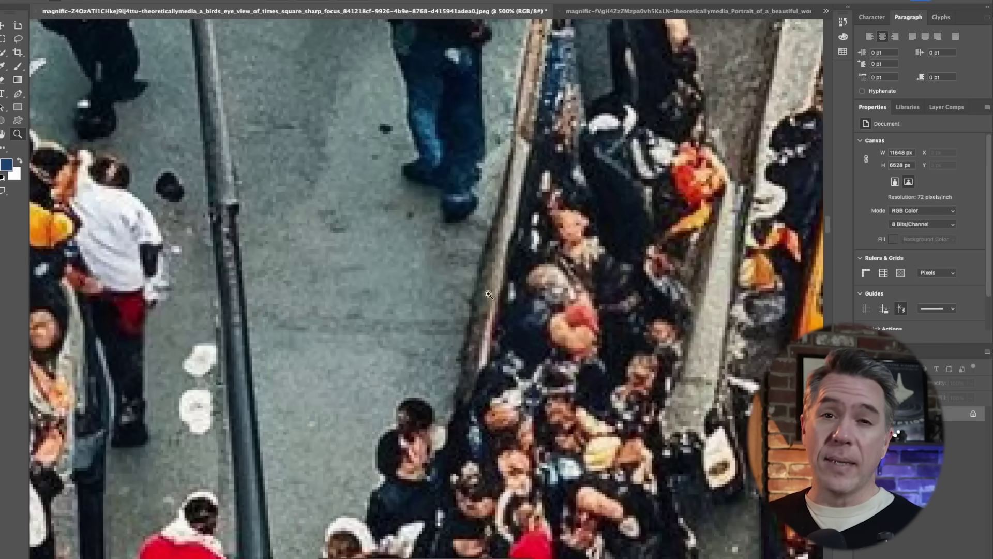
scroll(486, 306, down, 10)
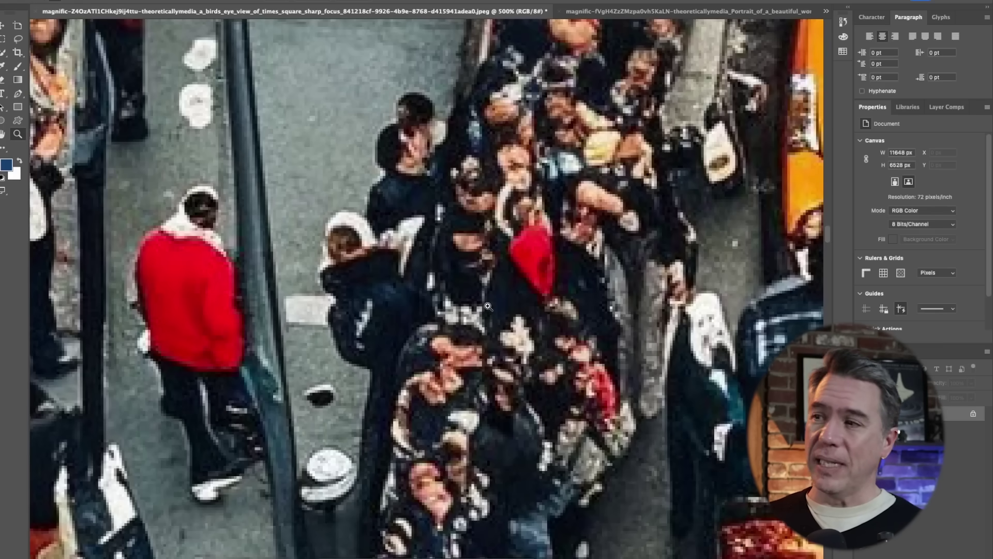
Step: Zoom out from the crowd to view more of the upscaled Times Square image
alt+click(488, 306)
alt+click(492, 306)
alt+click(498, 305)
alt+click(502, 304)
alt+click(502, 304)
alt+click(502, 304)
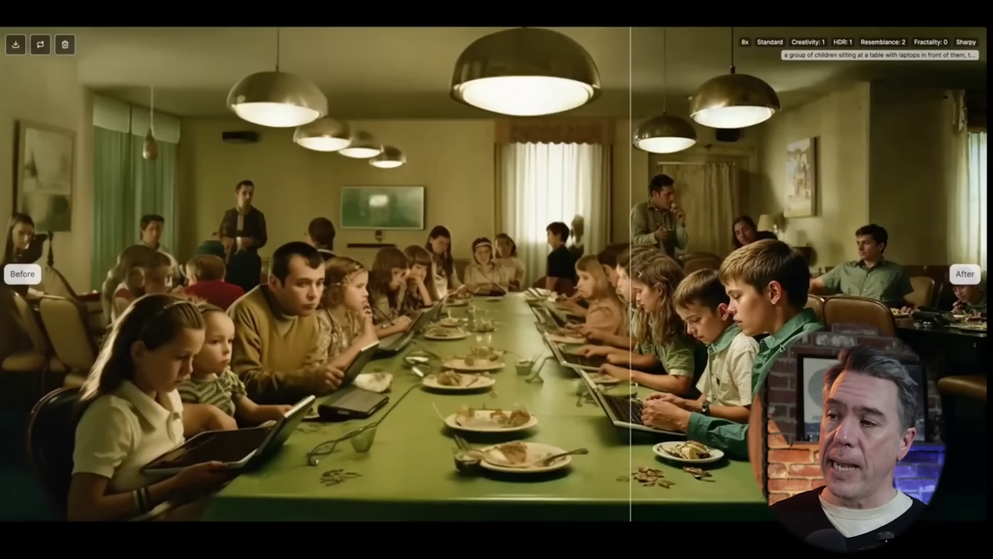
Step: Take a closer look at the people around the table in the 8x Sharpy upscale comparison
scroll(631, 274, up, 5)
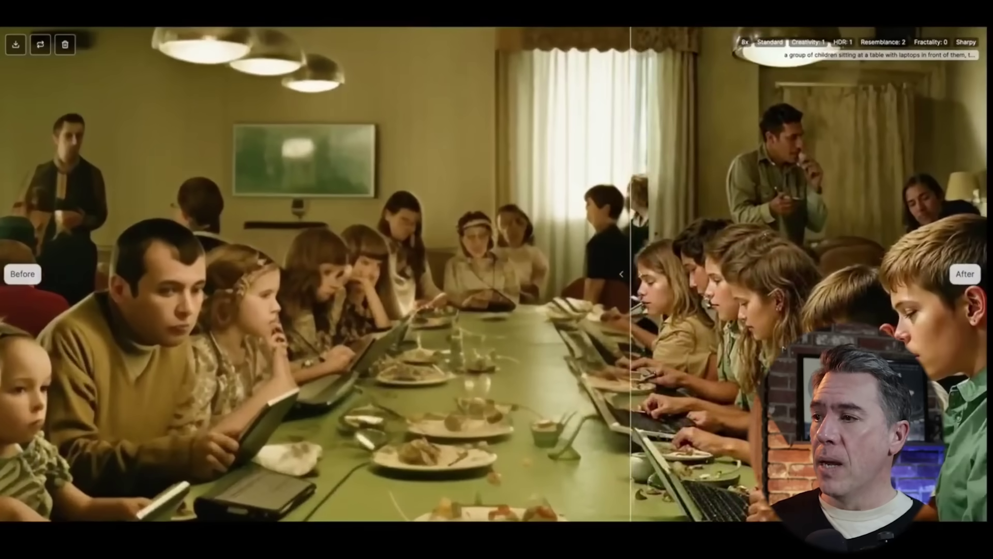